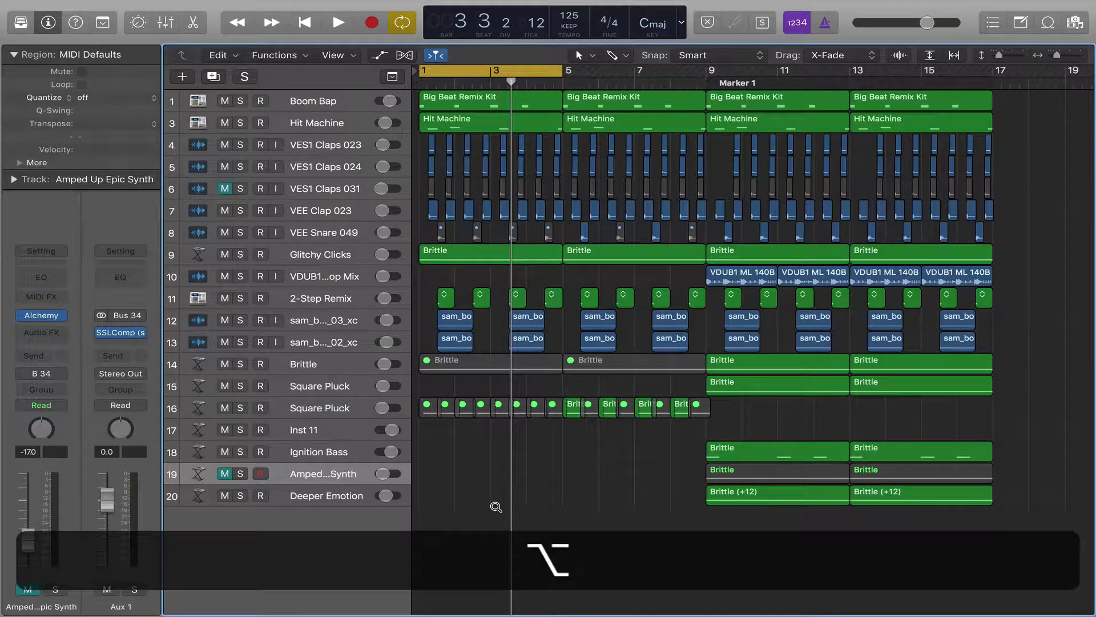
- Open the Color palette with Option-C and select the Ignition Bass and Amped Up Epic Synth tracks
{"action": "key", "text": "alt+c"}
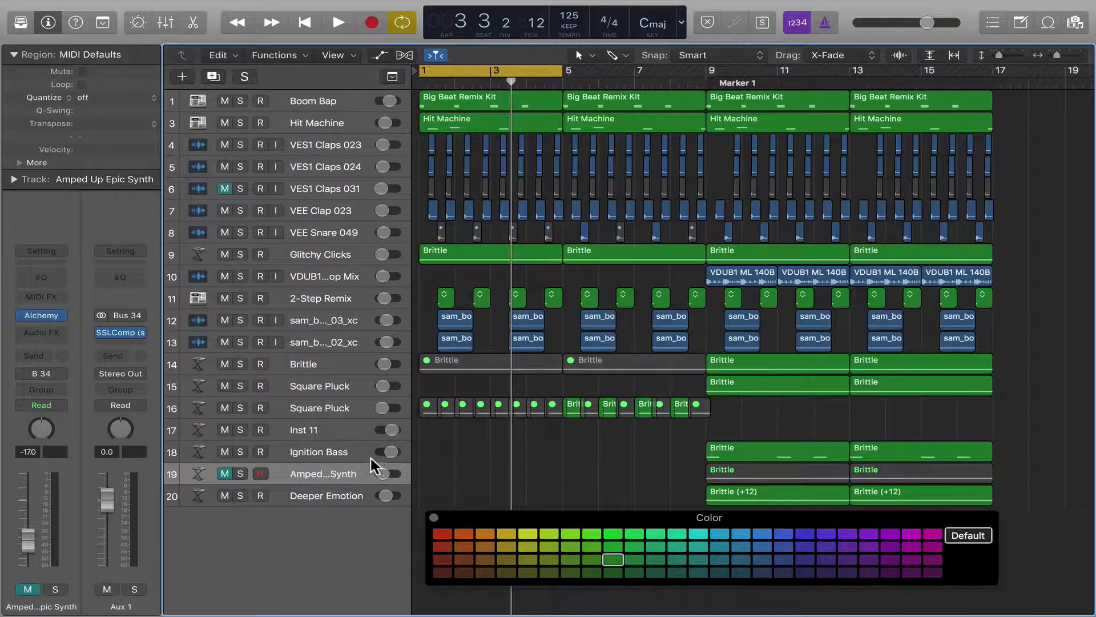
{"action": "left_click", "coordinate": [348, 452]}
{"action": "left_click", "coordinate": [340, 475]}
- Select several Brittle regions on tracks 18 and 19, then deselect them
{"action": "left_click", "coordinate": [746, 472]}
{"action": "left_click", "coordinate": [874, 473]}
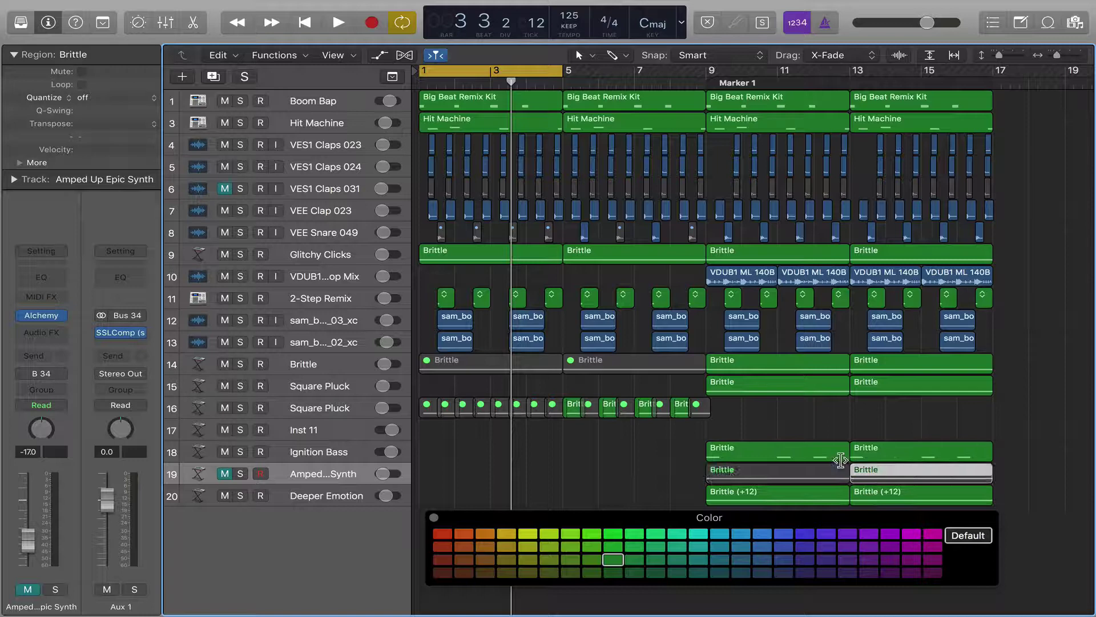
{"action": "left_click", "coordinate": [791, 447]}
{"action": "left_click", "coordinate": [776, 474]}
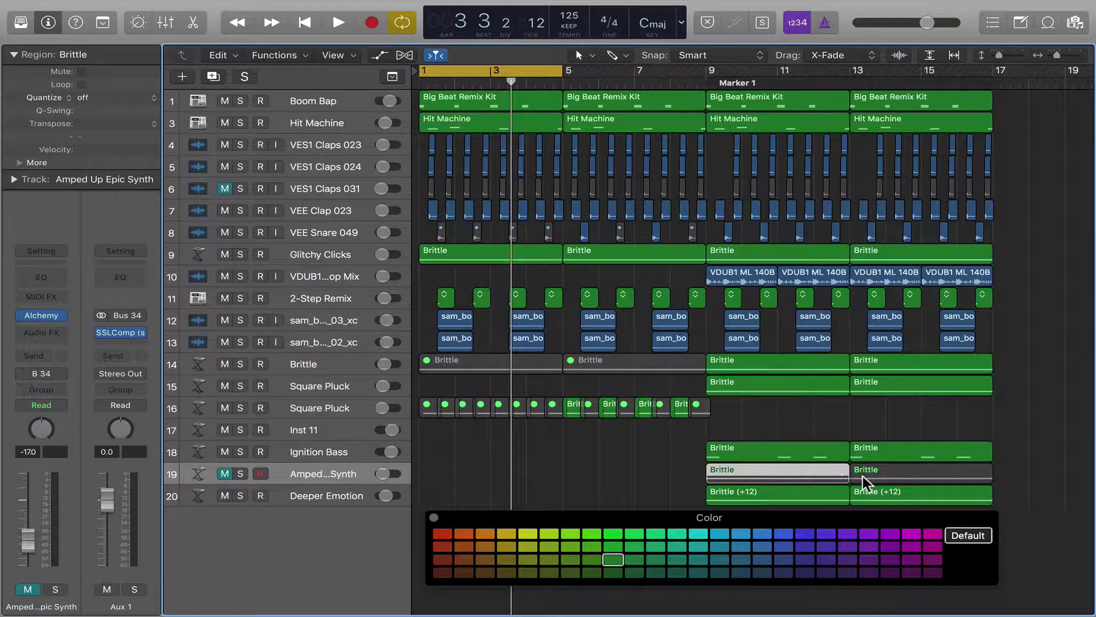
{"action": "left_click", "coordinate": [861, 475]}
{"action": "left_click", "coordinate": [788, 471]}
{"action": "left_click", "coordinate": [653, 472]}
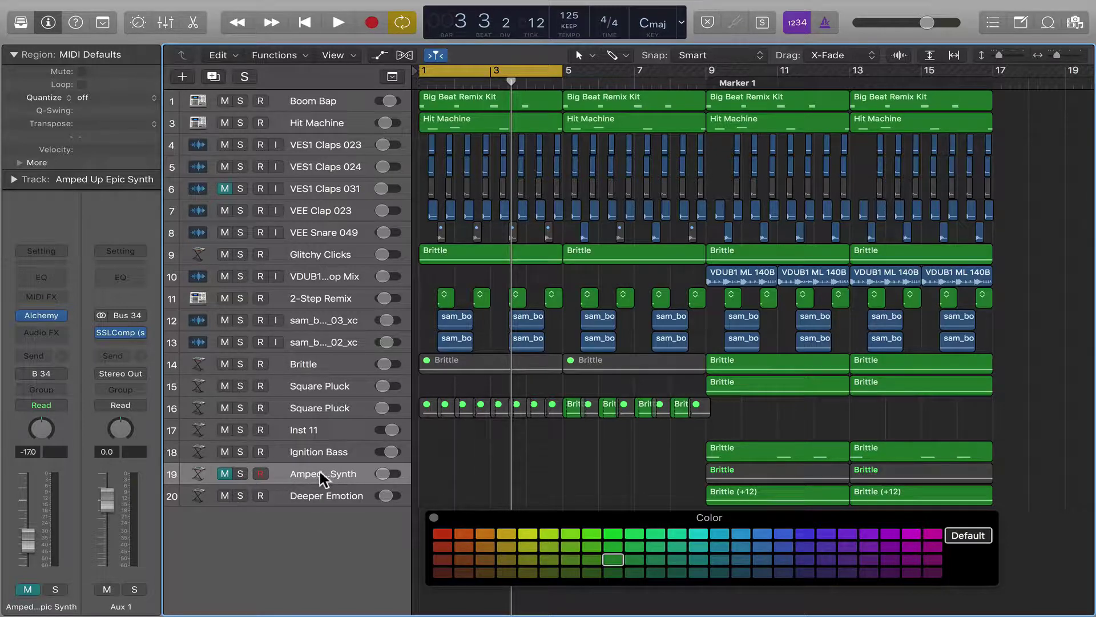
- Turn on Color Bars in the Configure Track Header popover
{"action": "left_click", "coordinate": [319, 471], "text": "ctrl"}
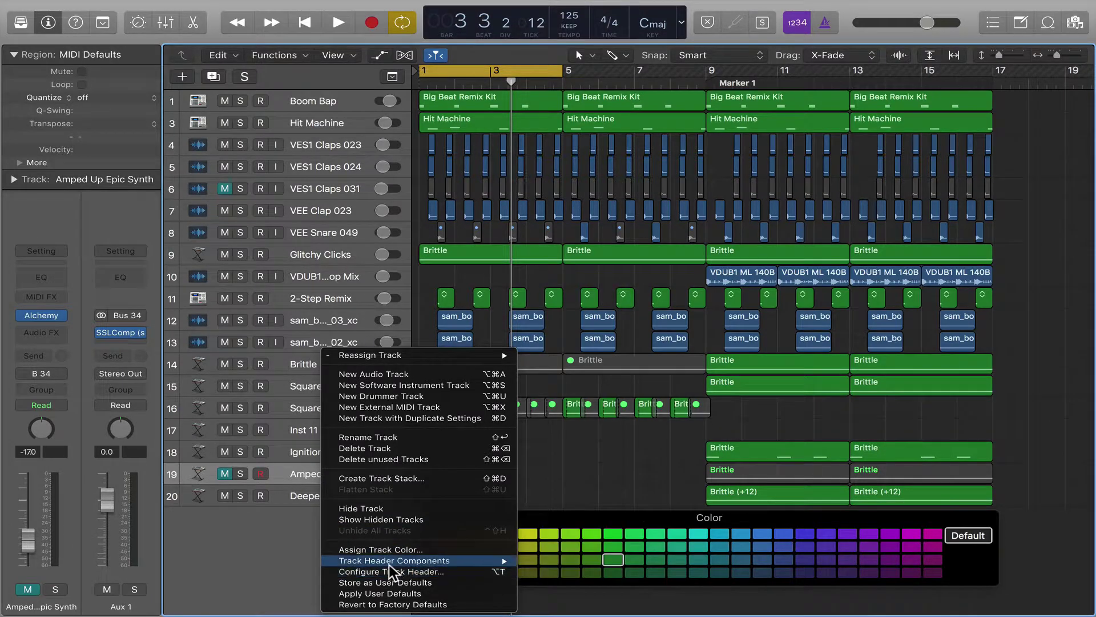
{"action": "left_click", "coordinate": [402, 571]}
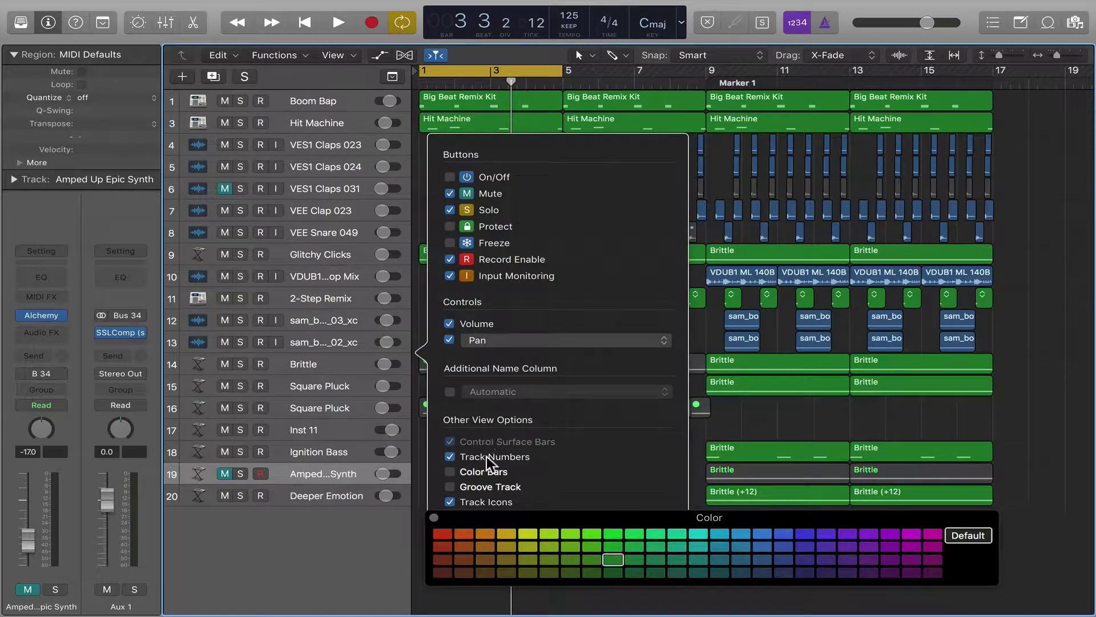
{"action": "left_click", "coordinate": [452, 471]}
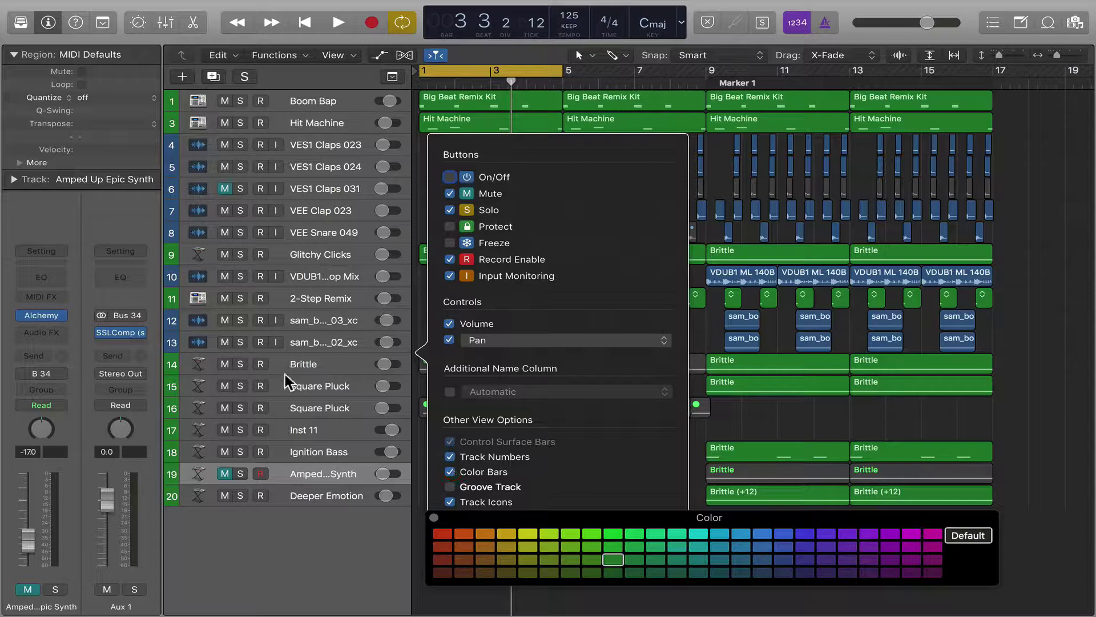
{"action": "left_click", "coordinate": [396, 564]}
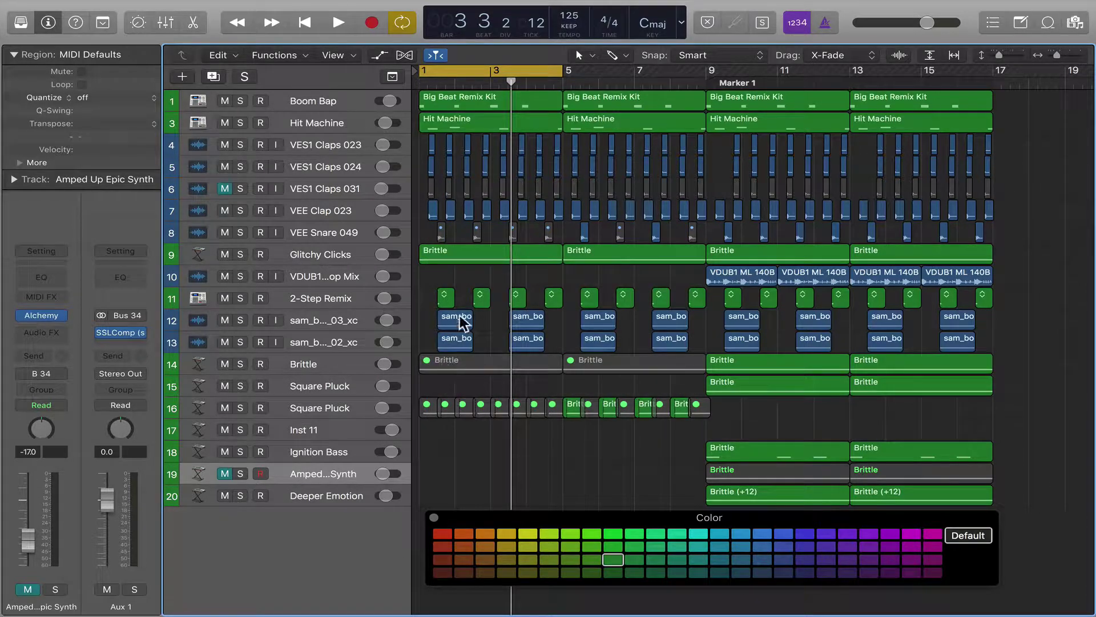
- Colour track 20, Deeper Emotion, red, then select and deselect its Brittle (+12) region
{"action": "left_click", "coordinate": [315, 490]}
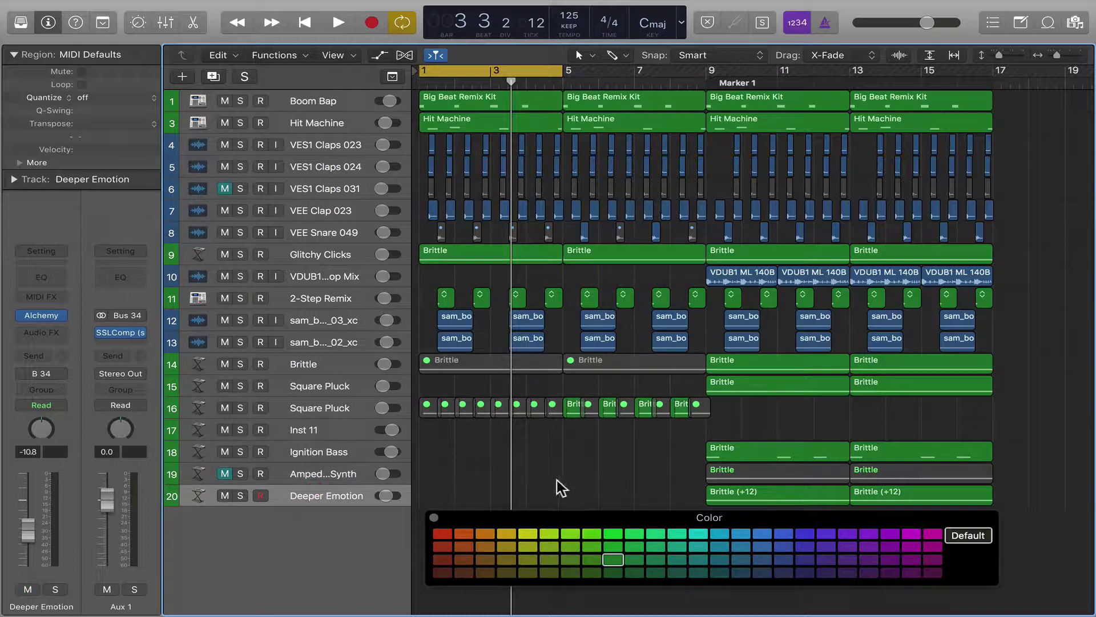
{"action": "left_click", "coordinate": [445, 533]}
{"action": "left_click_drag", "start_coordinate": [517, 519], "coordinate": [516, 538]}
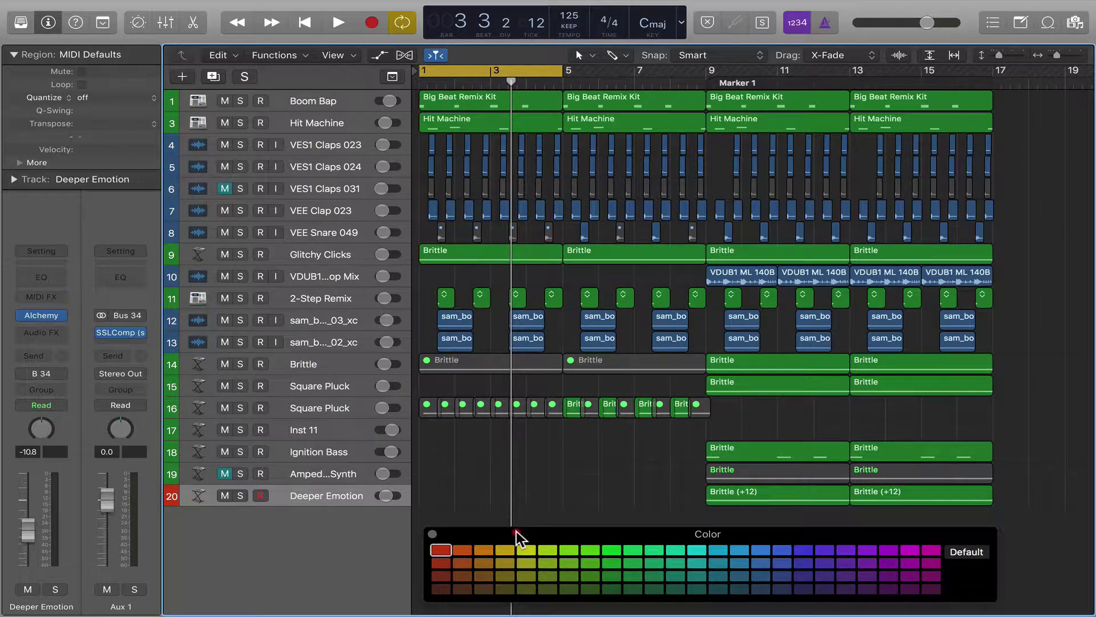
{"action": "left_click", "coordinate": [759, 491]}
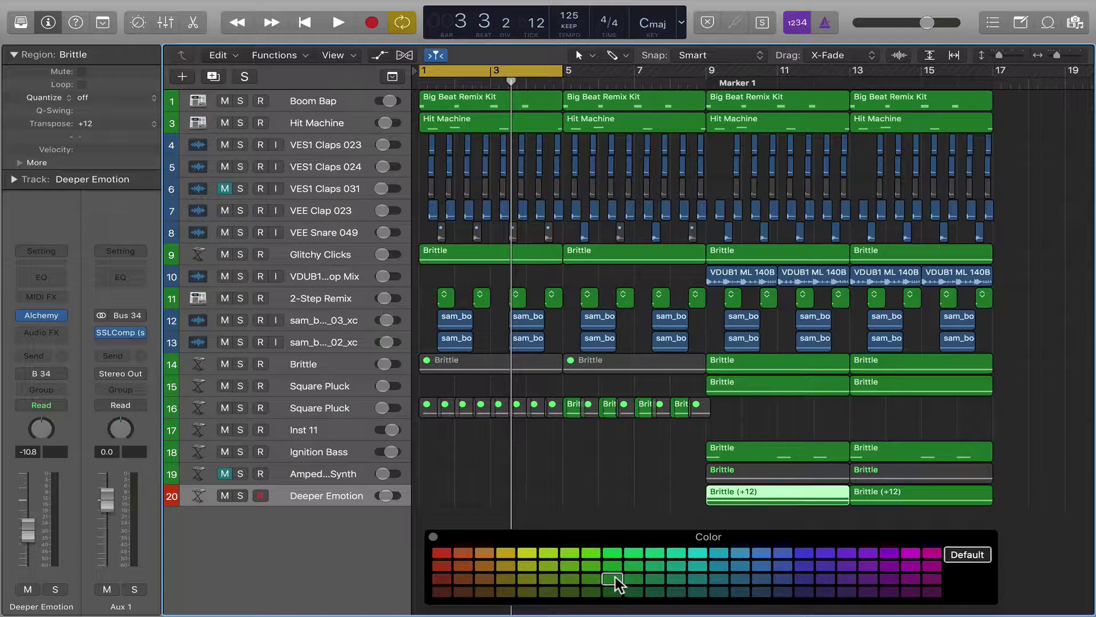
{"action": "left_click", "coordinate": [519, 486]}
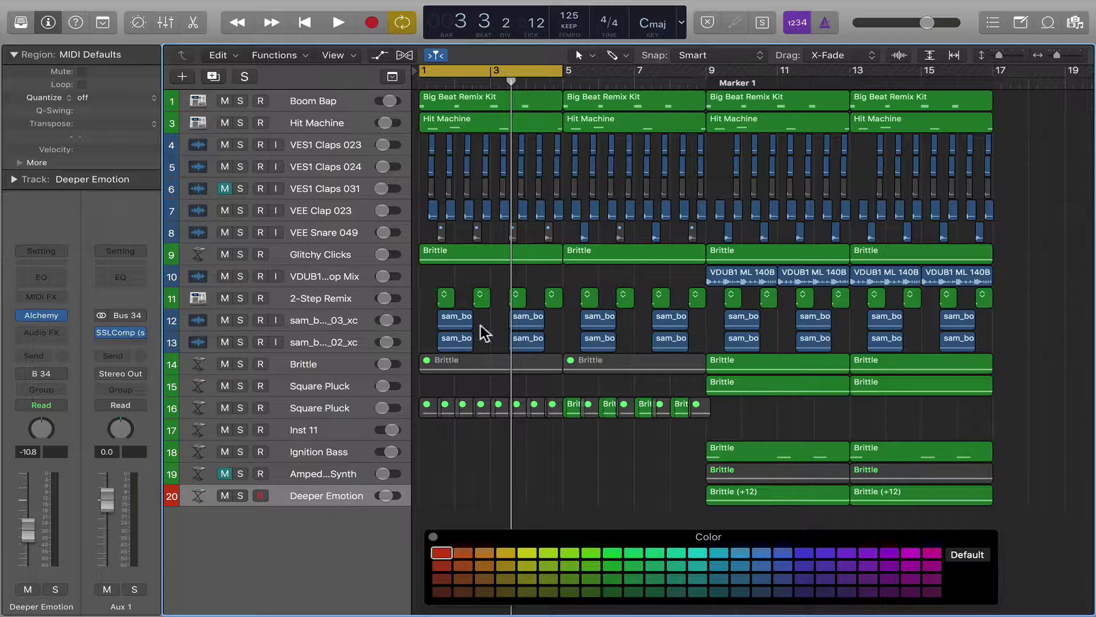
- Draw an empty region near bar 3 on Deeper Emotion, then colour it and Brittle (+12) red
{"action": "key", "text": "super"}
{"action": "left_click", "coordinate": [464, 497], "text": "super"}
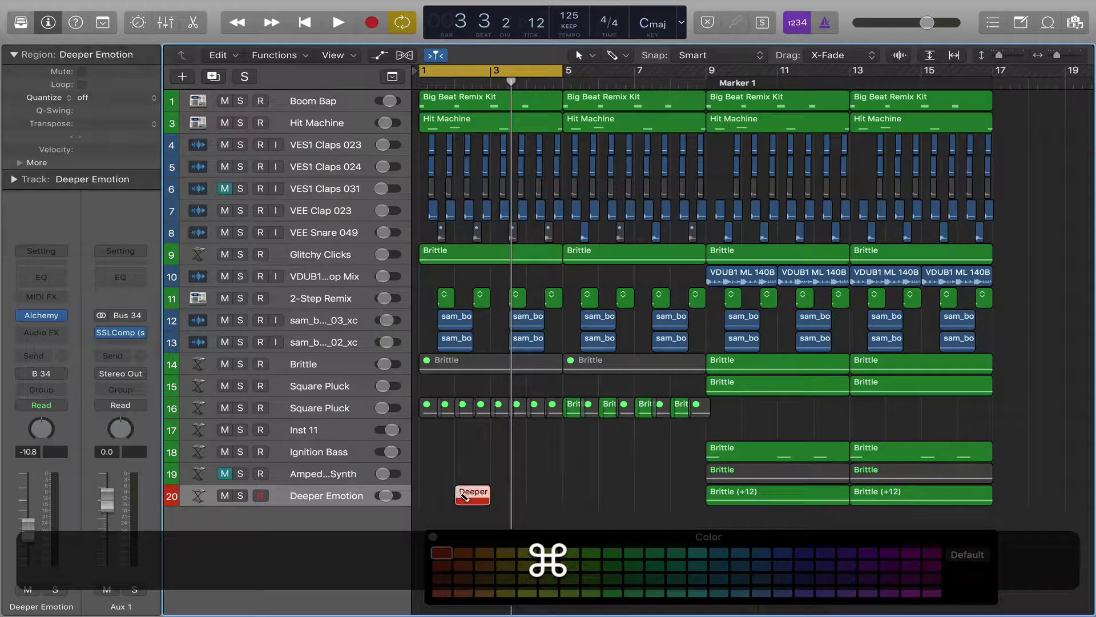
{"action": "left_click", "coordinate": [472, 497]}
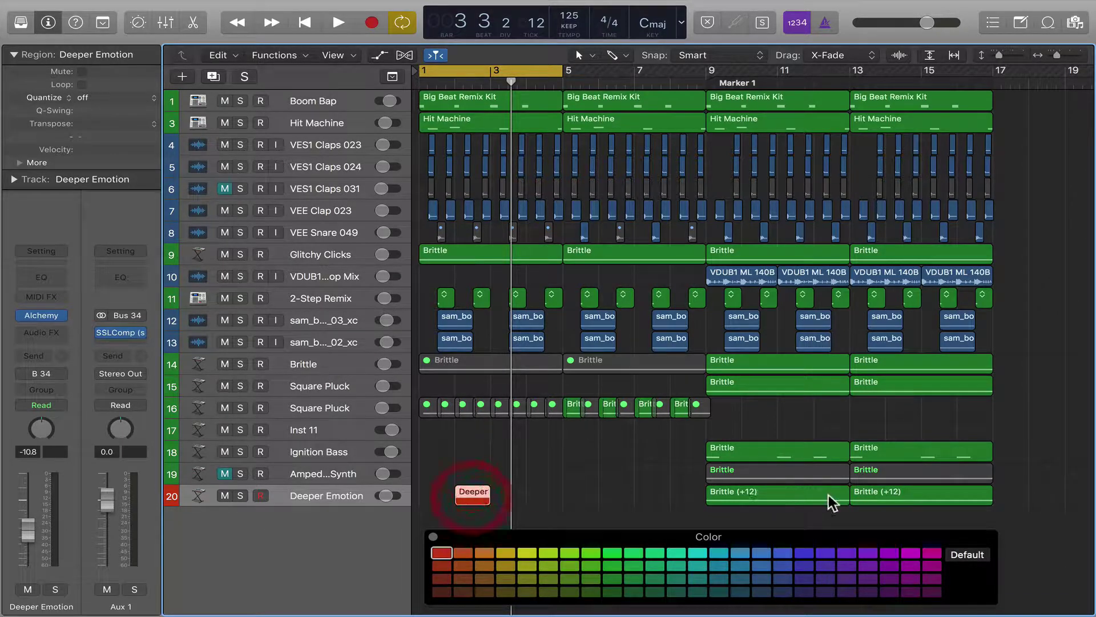
{"action": "left_click", "coordinate": [798, 494], "text": "shift"}
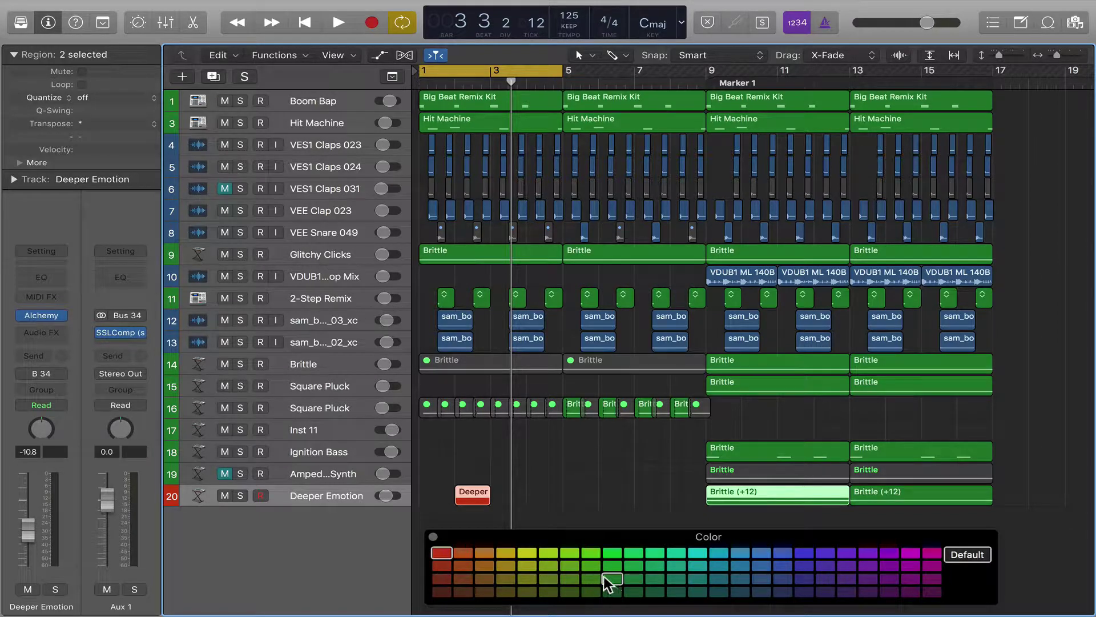
{"action": "left_click", "coordinate": [435, 551]}
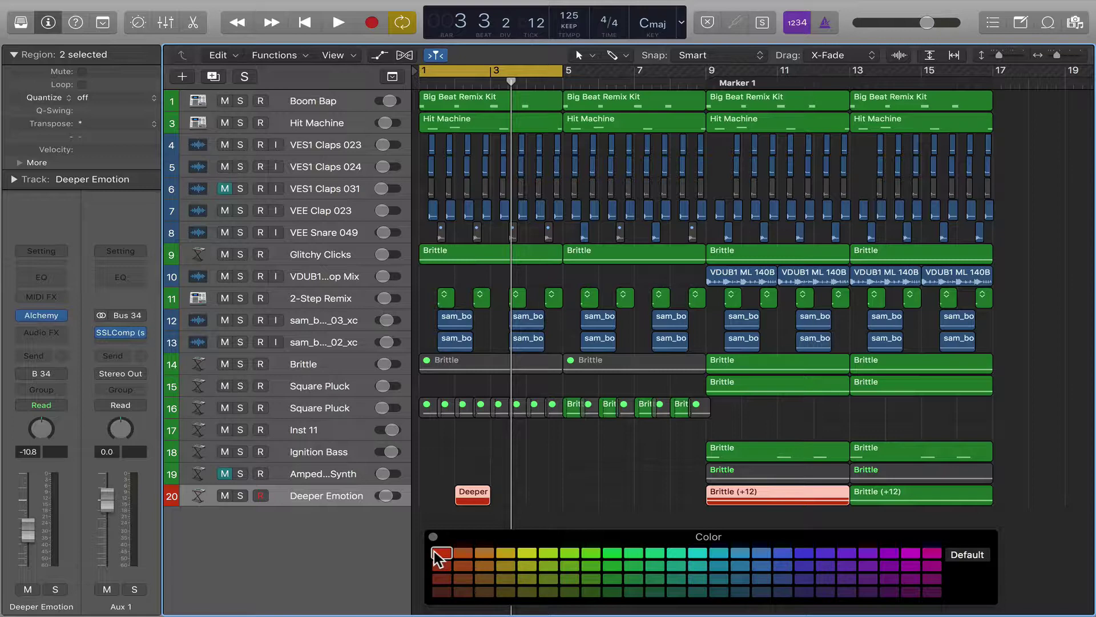
{"action": "left_click", "coordinate": [548, 502]}
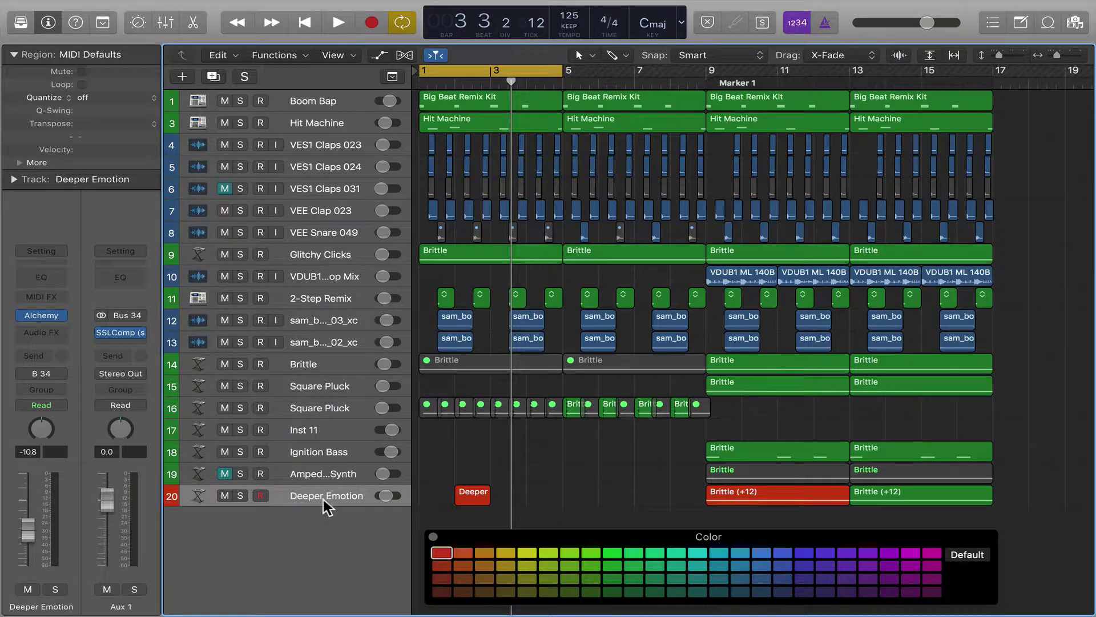
- Turn off Color Bars in the Configure Track Header popover
{"action": "right_click", "coordinate": [321, 496]}
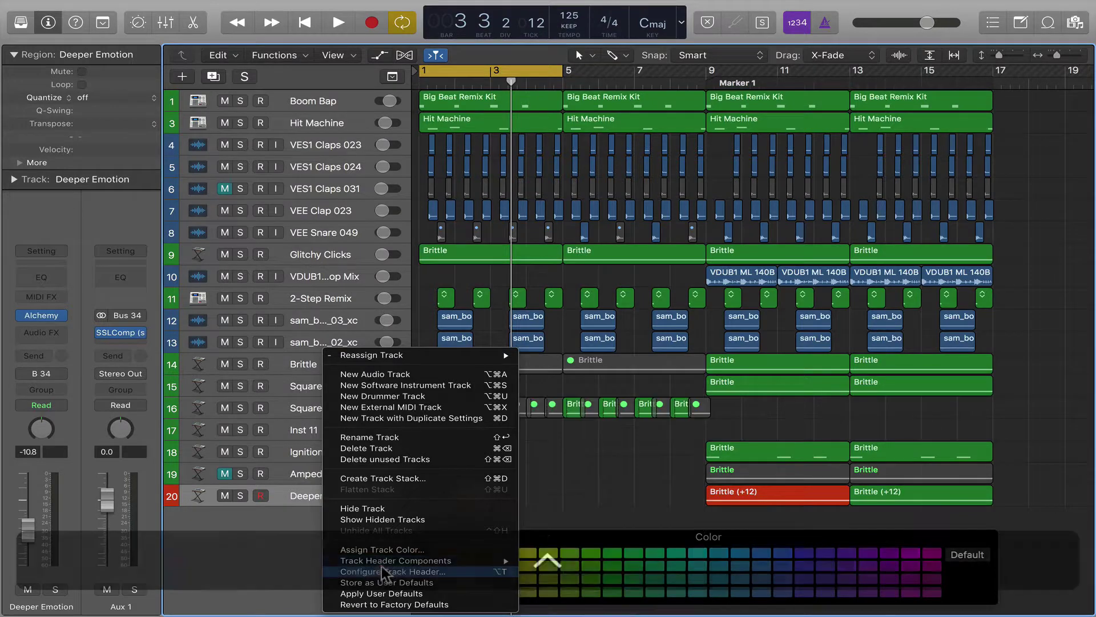
{"action": "left_click", "coordinate": [381, 571]}
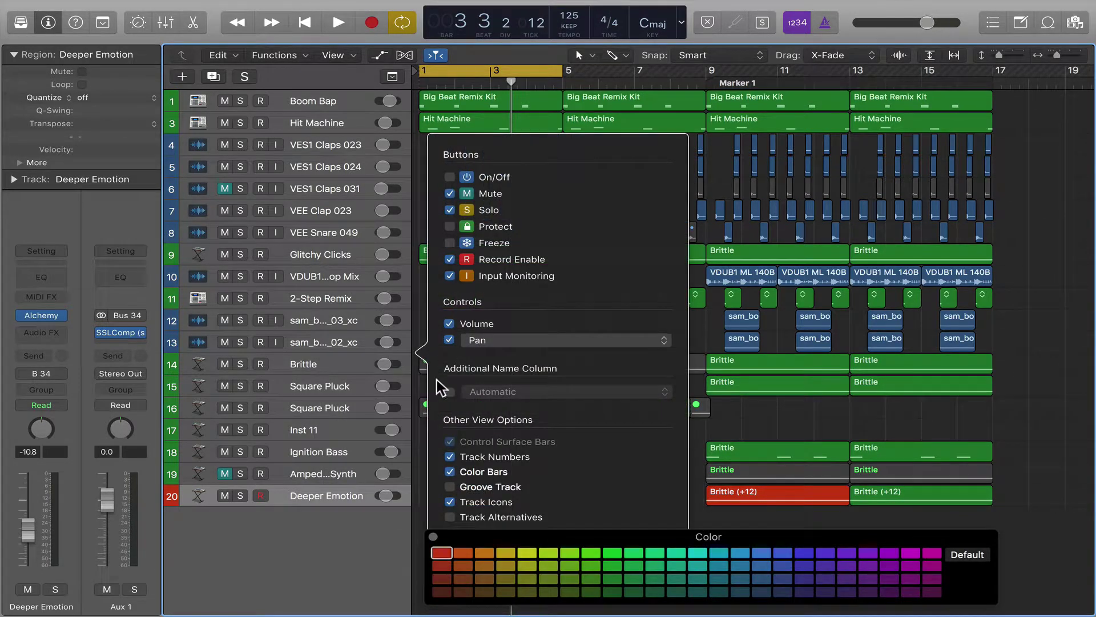
{"action": "left_click", "coordinate": [492, 471]}
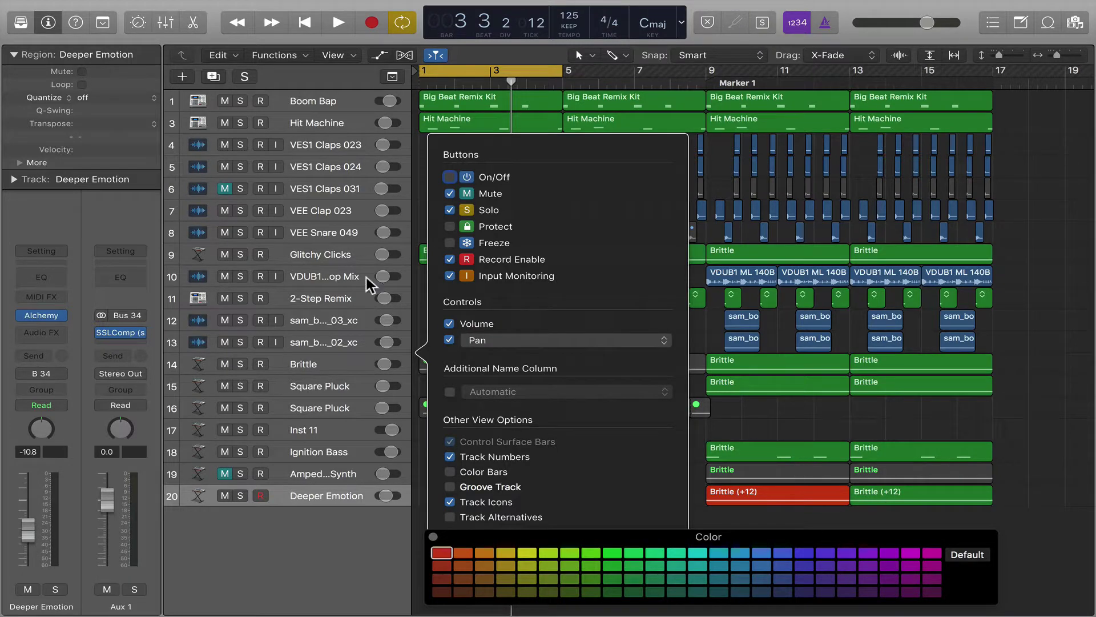
{"action": "left_click", "coordinate": [416, 500]}
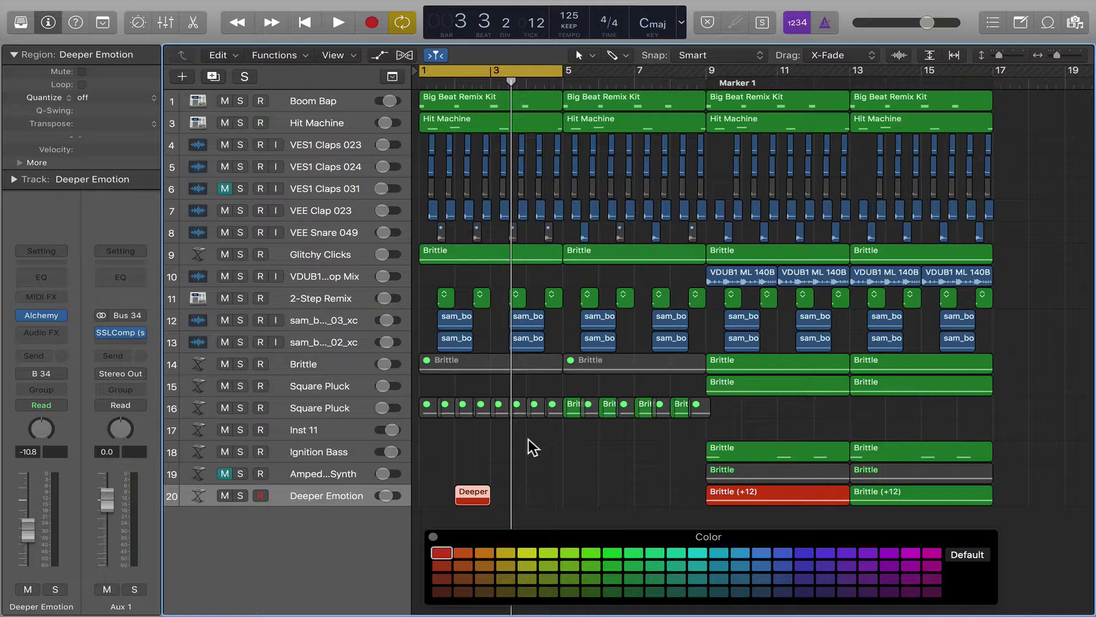